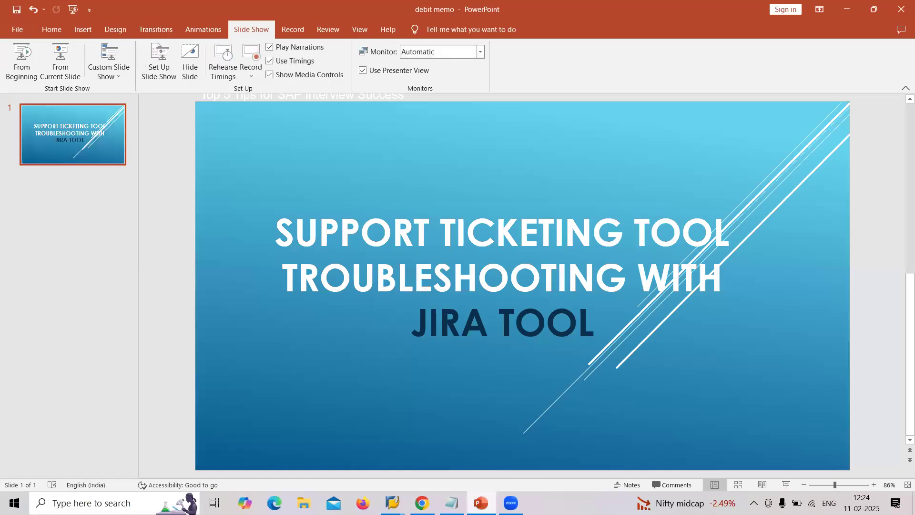
Step: Switch from the Jira troubleshooting title slide to the Jira SAP project board in Chrome
key("alt+Tab")
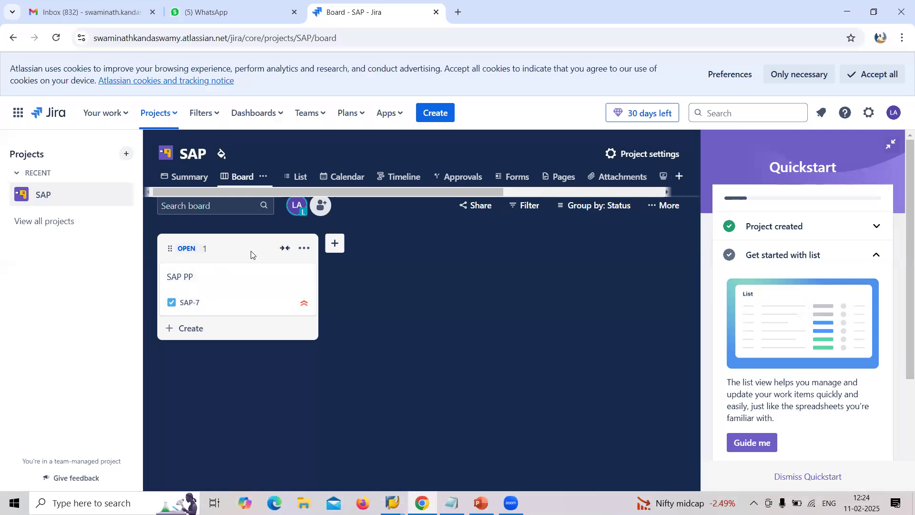
mouse_move(235, 248)
mouse_move(199, 284)
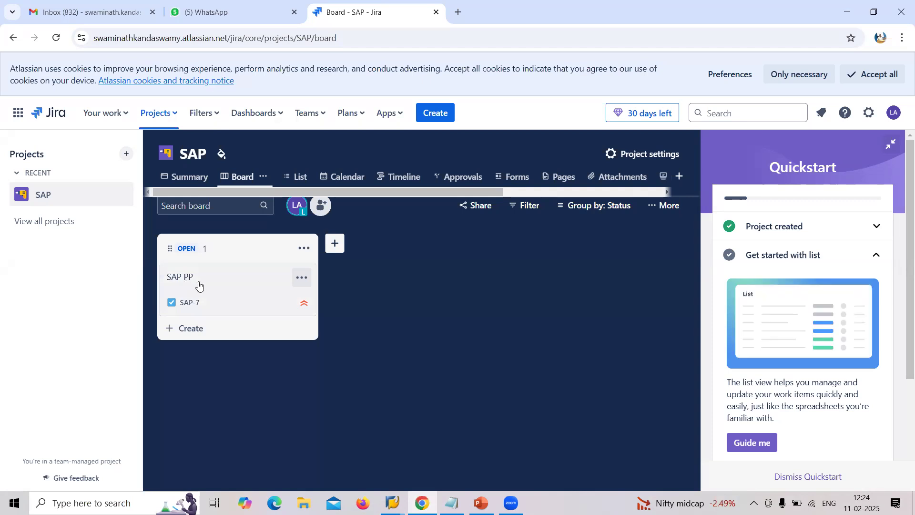
left_click(199, 284)
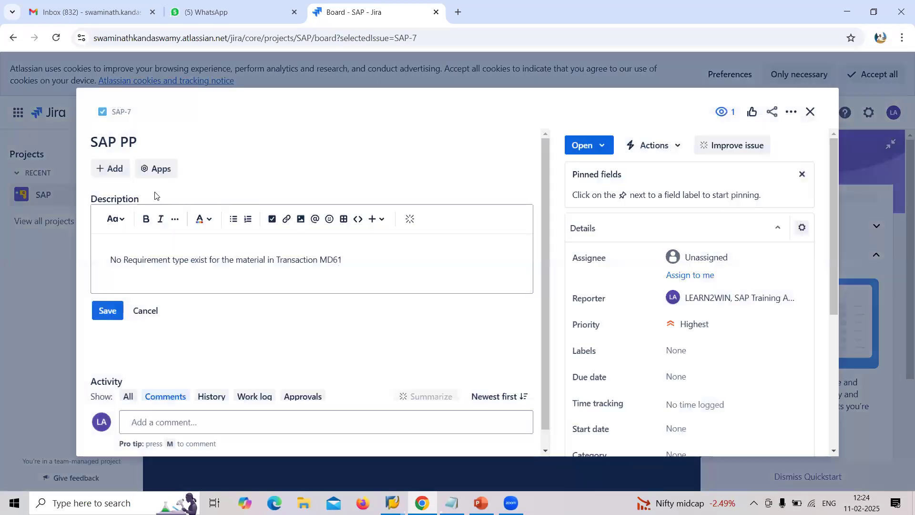
left_click(112, 144)
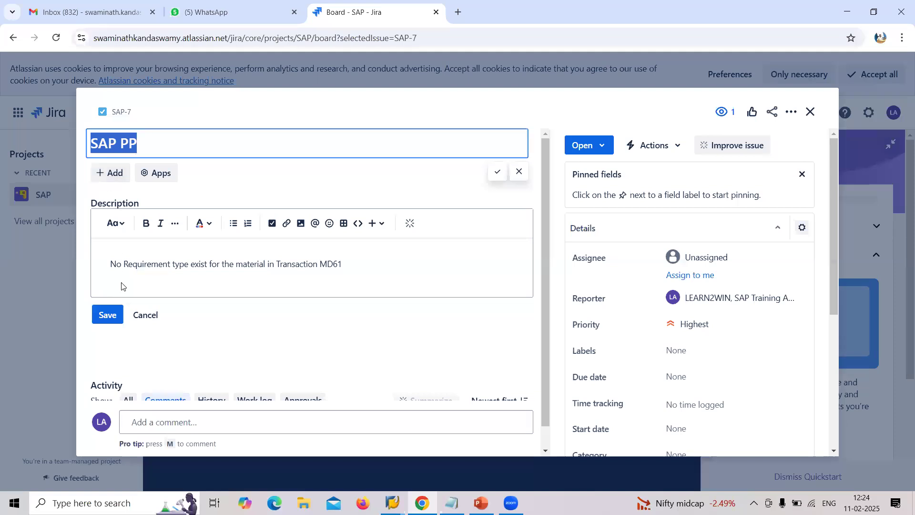
left_click(120, 265)
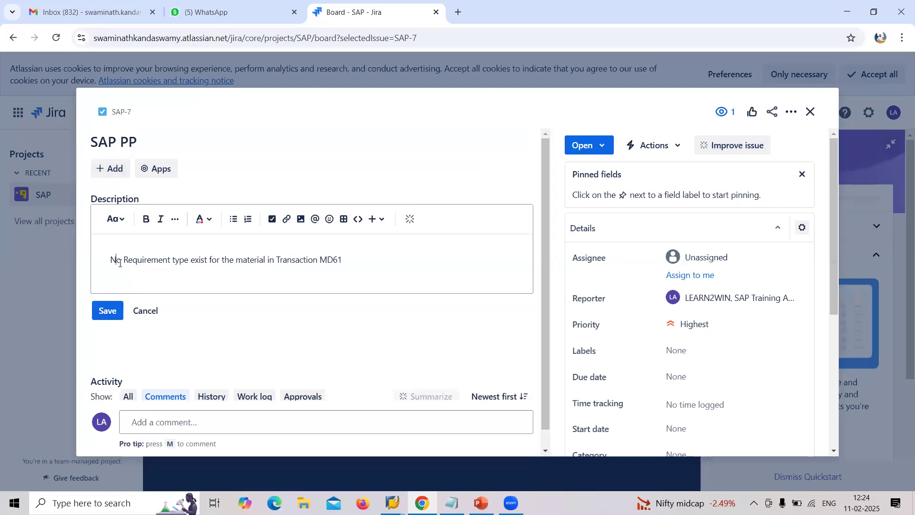
key("shift+Right")
key("shift+Right")
key("shift+Right")
key("shift+Right")
key("shift+Right")
key("shift+Right")
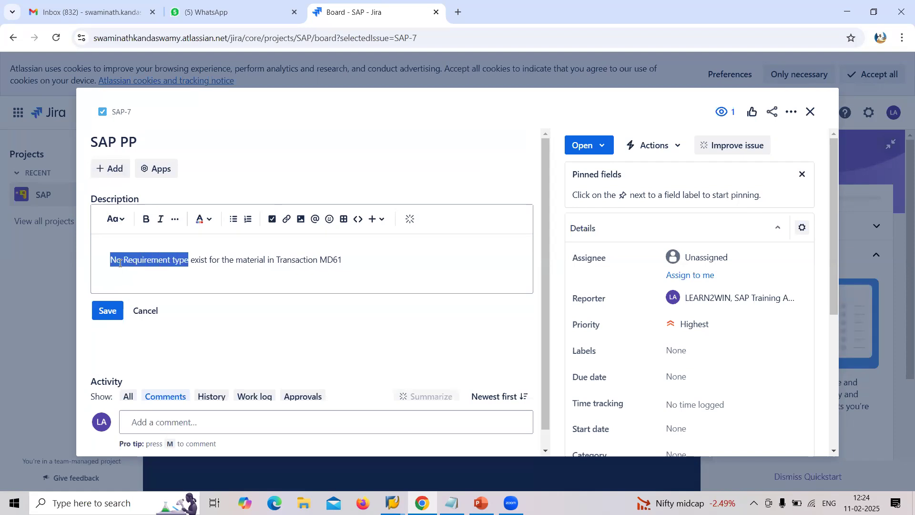
key("shift+Right")
key("shift+Right")
key("shift+Right")
key("shift+Right")
key("shift+Right")
key("shift+Right")
key("shift+Right")
key("shift+Right")
key("shift+Right")
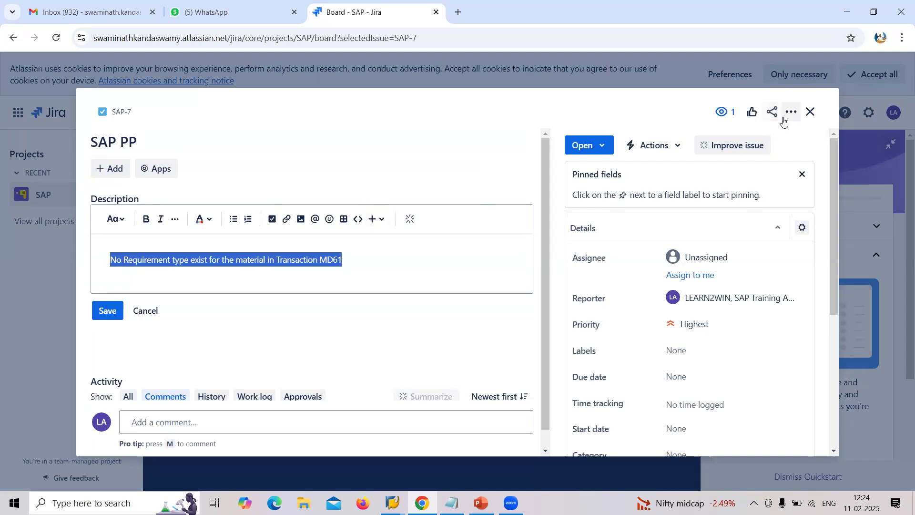
Step: Close issue SAP-7 and rename the SAP board's Open column to 'In Progress'
left_click(810, 114)
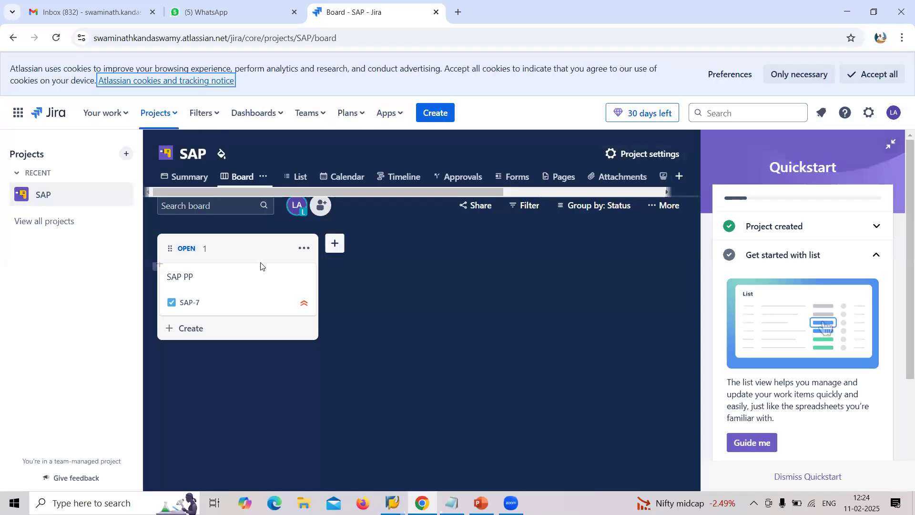
mouse_move(236, 248)
left_click(298, 248)
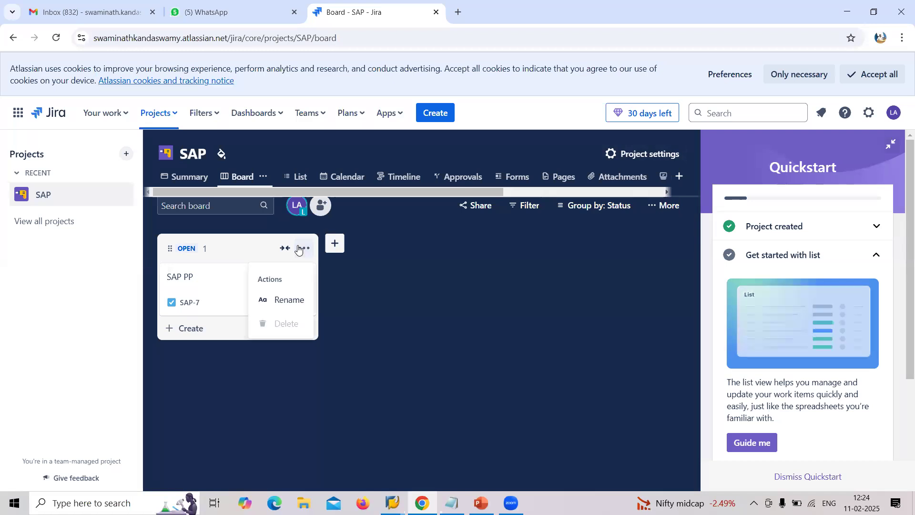
left_click(279, 301)
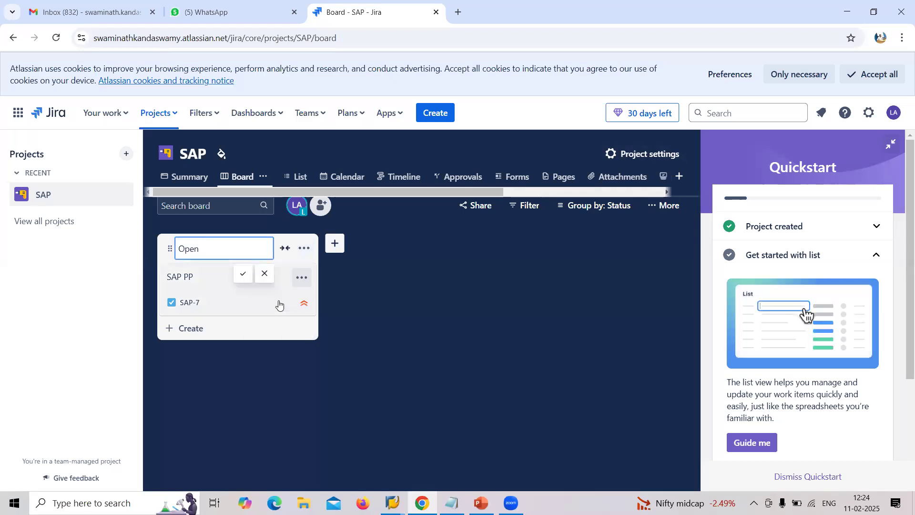
key("BackSpace")
key("BackSpace")
key("BackSpace")
key("BackSpace")
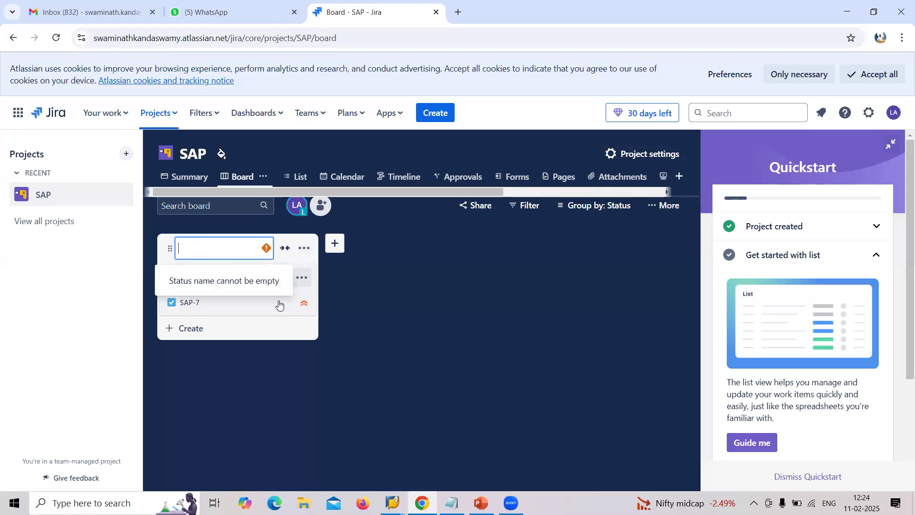
type("In Pro")
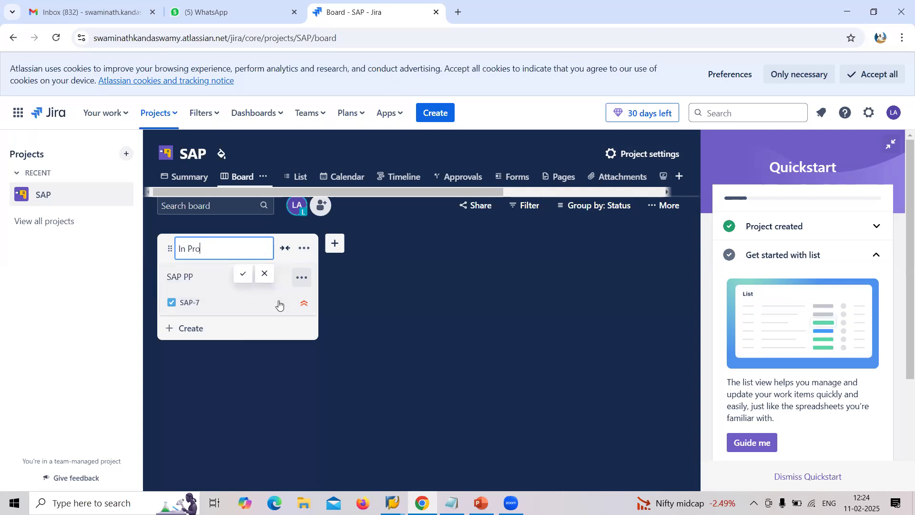
type("gress")
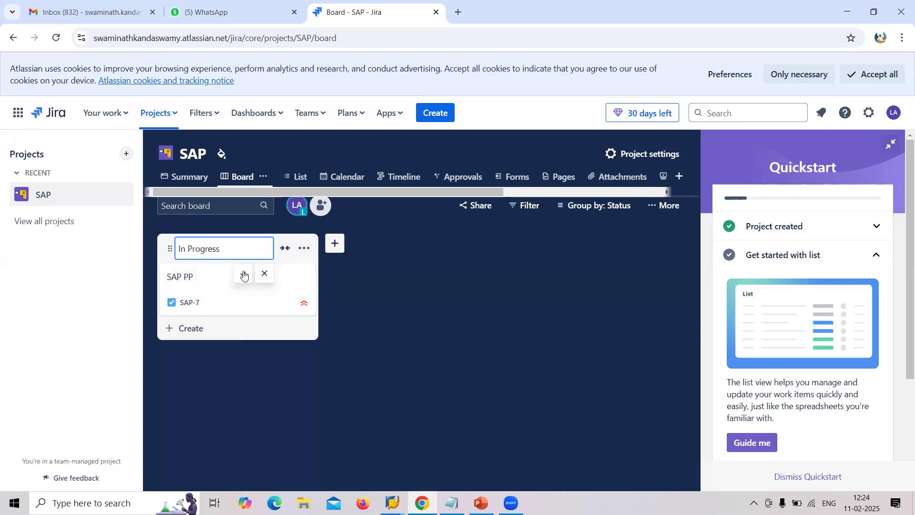
left_click(243, 273)
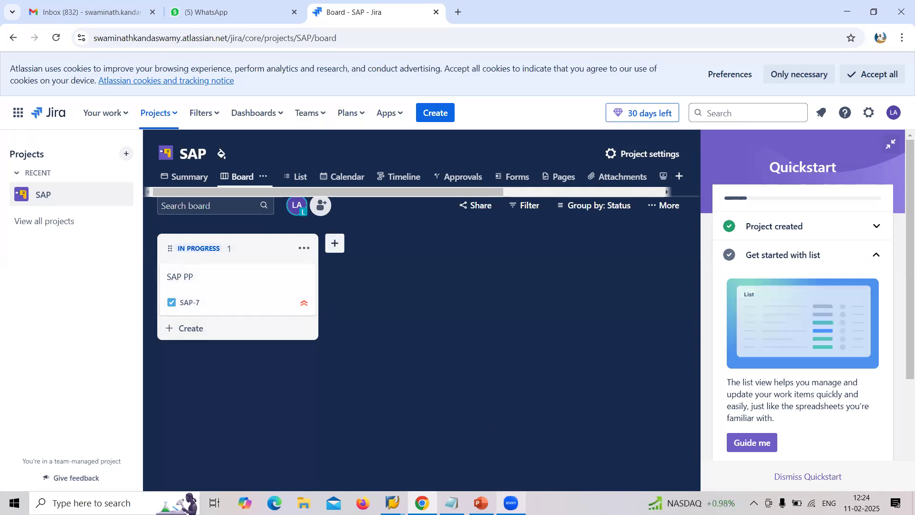
mouse_move(392, 502)
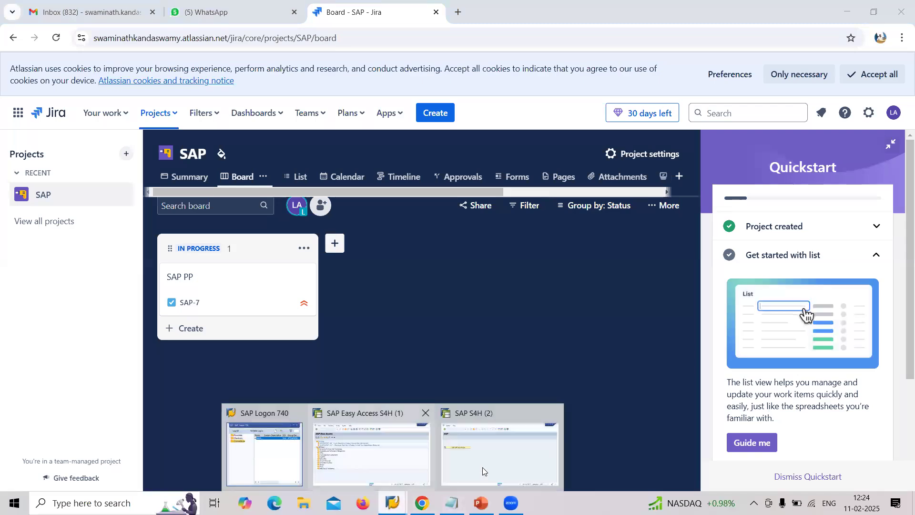
Step: Submit MD61 for material 25345, plant YN01, version 00, which reports no requirement type exists
left_click(514, 452)
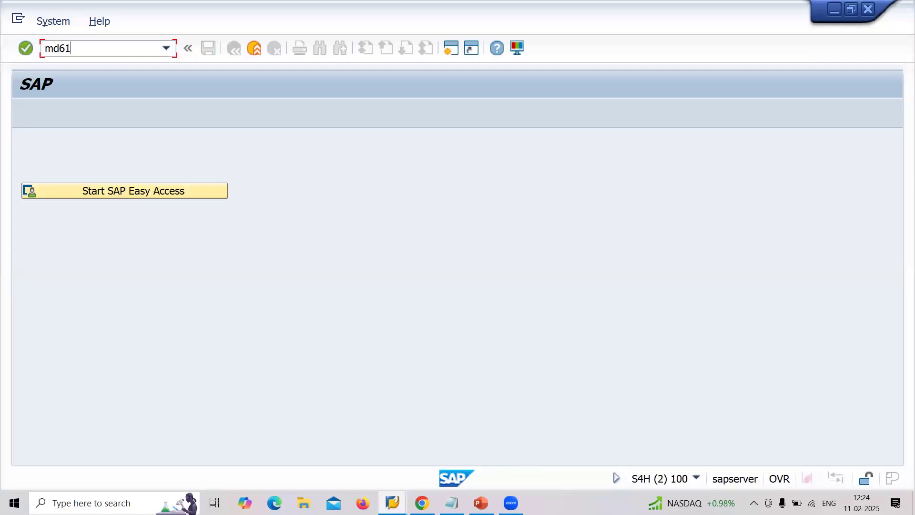
key("Return")
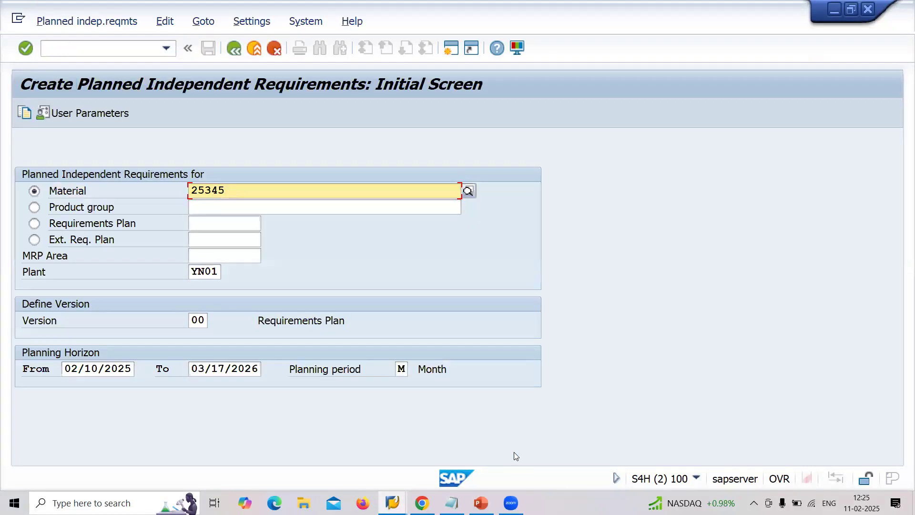
key("shift+Right")
key("shift+Right")
key("shift+Right")
key("shift+Right")
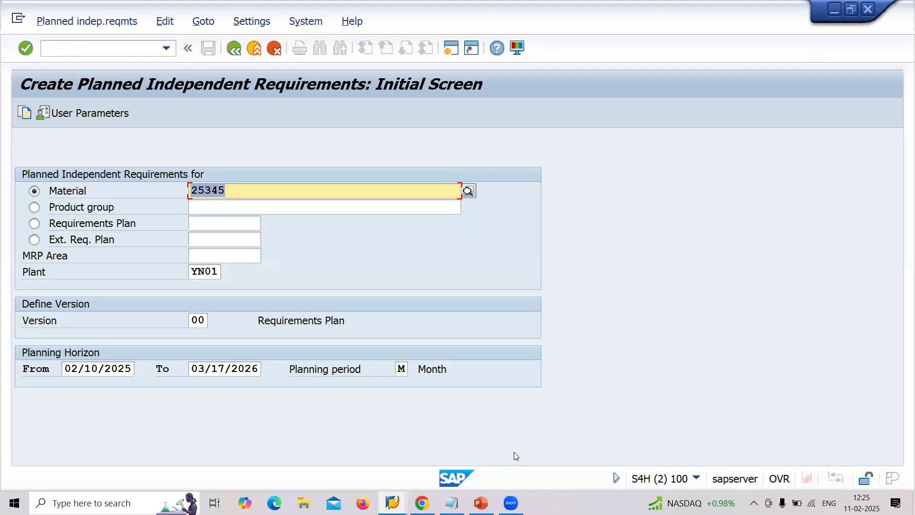
left_click(221, 272)
key("shift+Left")
key("shift+Left")
key("shift+Left")
key("shift+Left")
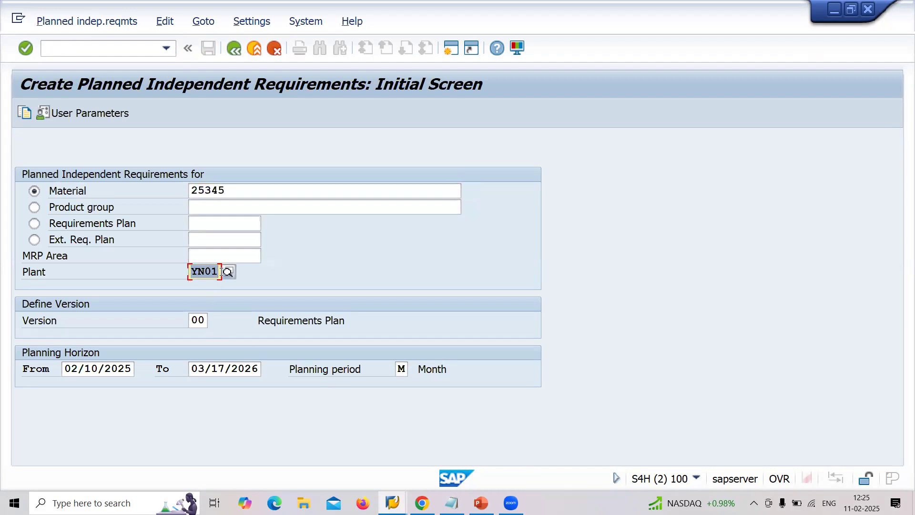
left_click(205, 319)
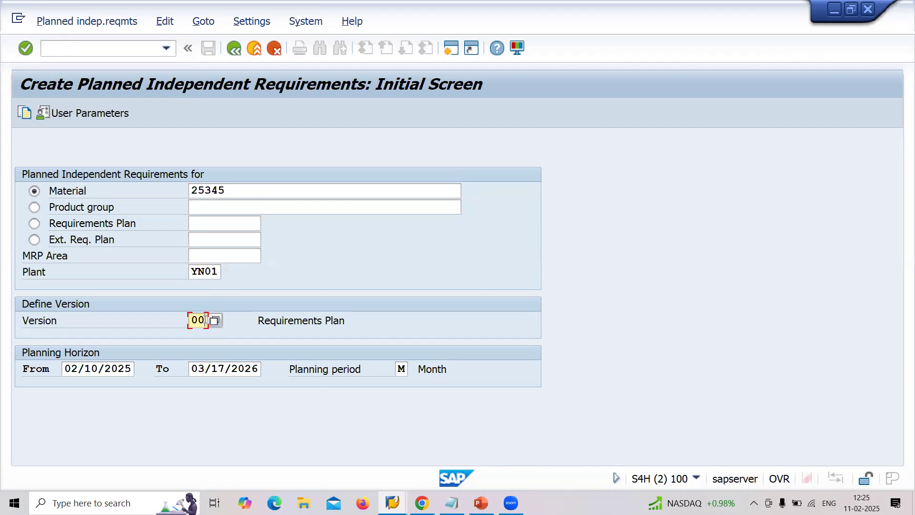
key("Return")
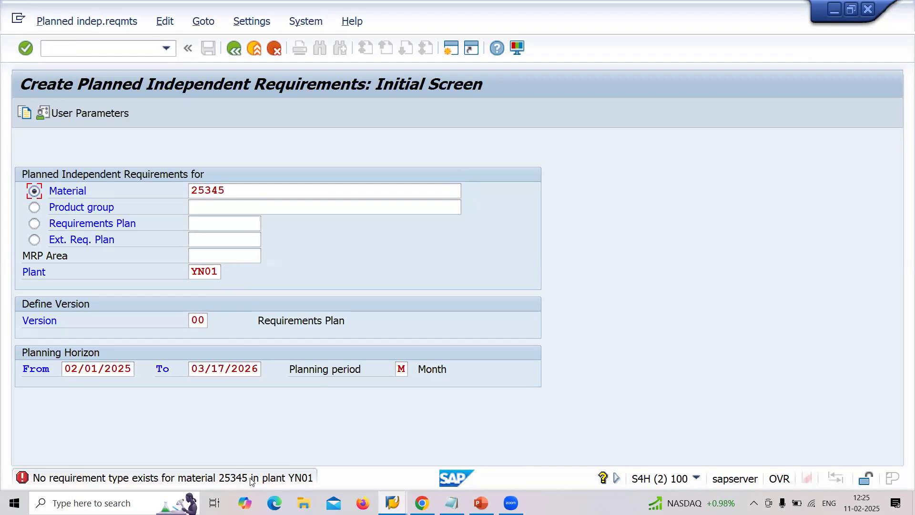
Step: Re-read the SAP-7 description in Jira, then return to the SAP no-requirement-type error screen
key("alt+Tab")
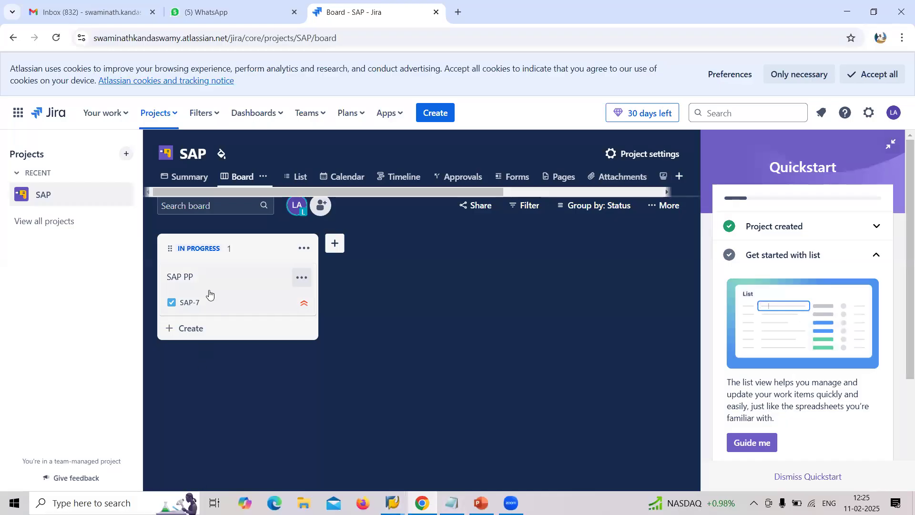
left_click(208, 292)
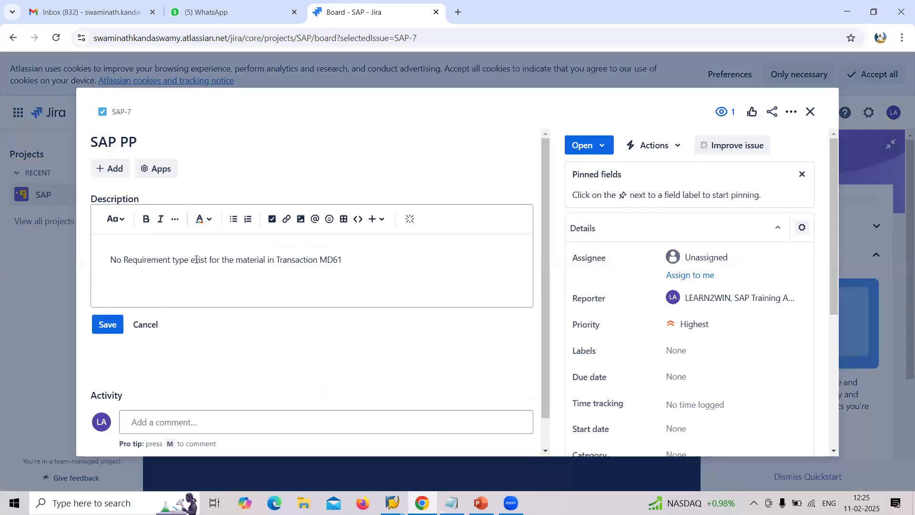
left_click(809, 112)
key("alt+Tab")
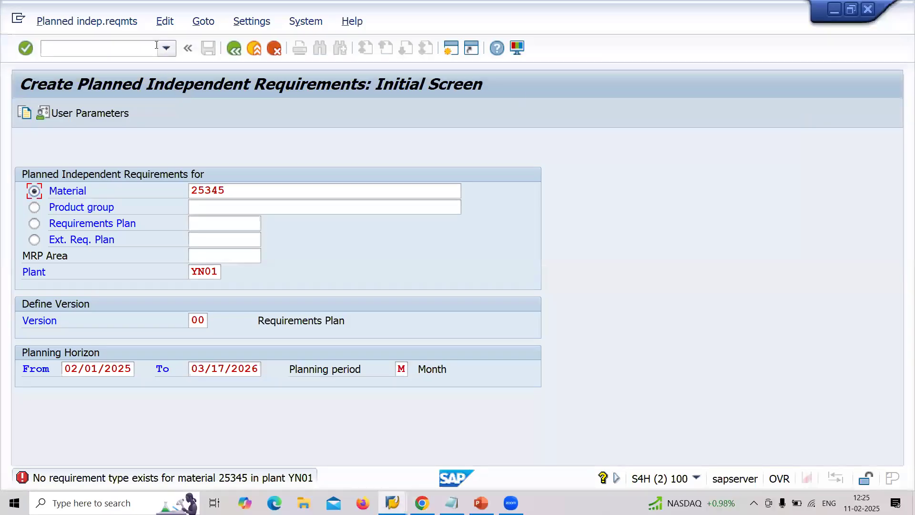
Step: Start MM02 for material 25345 with Sales Org 1/2, General/Plant, MRP 2 and MRP 3 views
left_click(153, 45)
type("/NMM0")
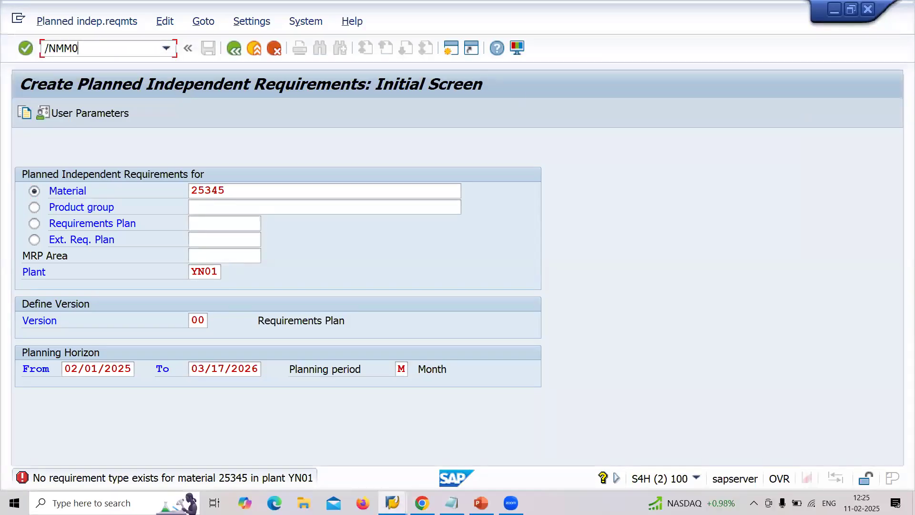
type("2")
key("Return")
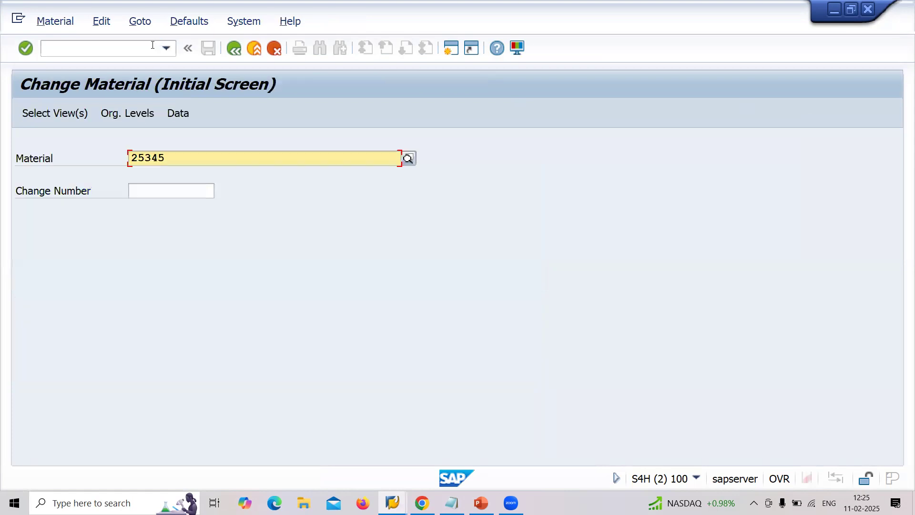
key("Return")
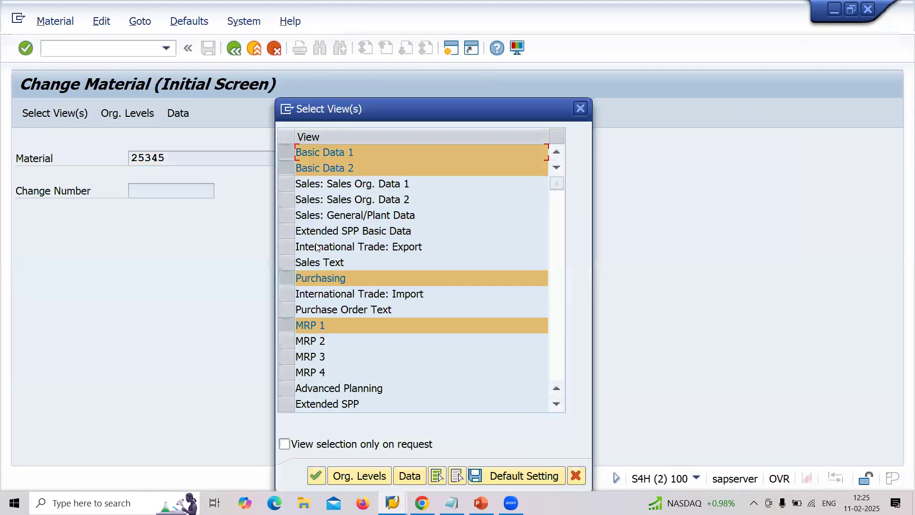
left_click(287, 186)
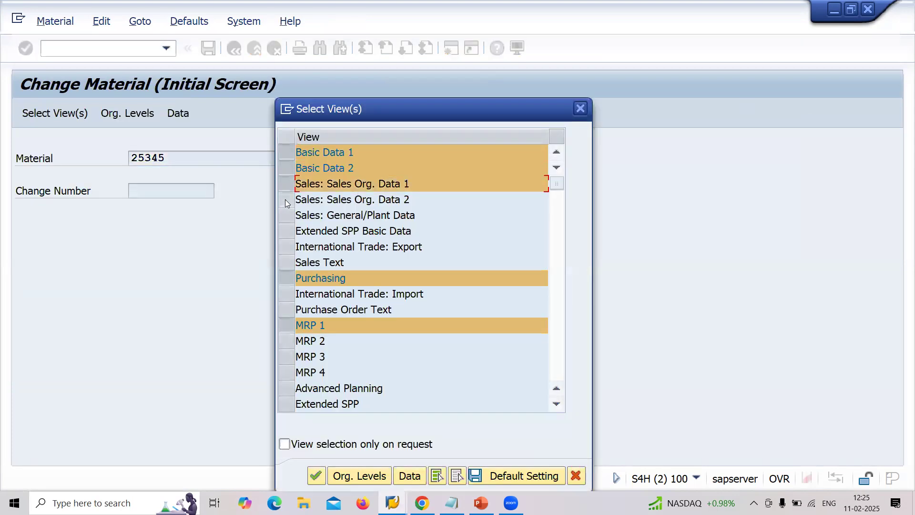
left_click(285, 200)
left_click(286, 215)
left_click(286, 341)
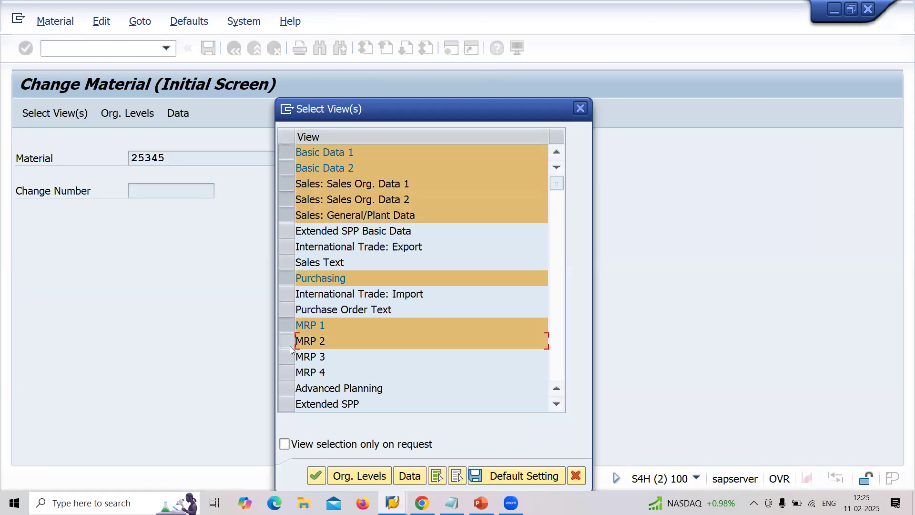
left_click(291, 359)
left_click(358, 478)
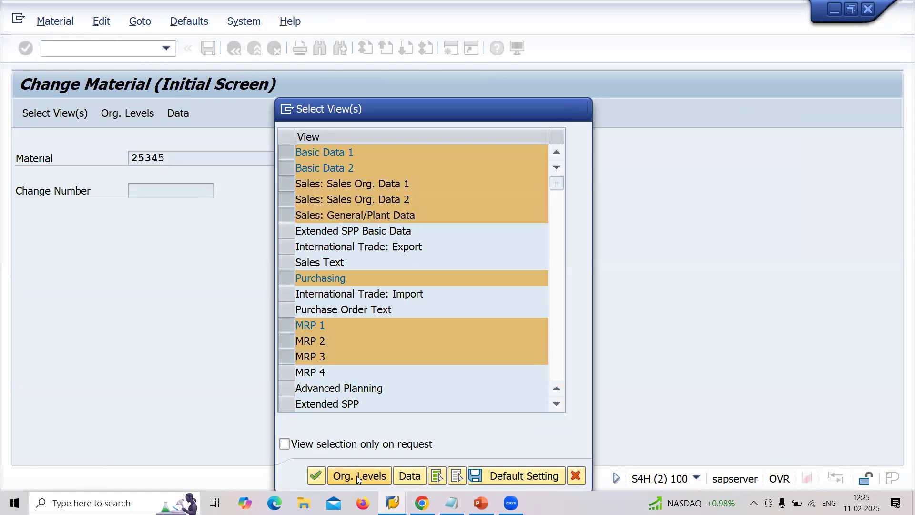
Step: Set organizational levels to plant and sales organization YN01 and distribution channel YN
key("Tab")
key("Tab")
key("Tab")
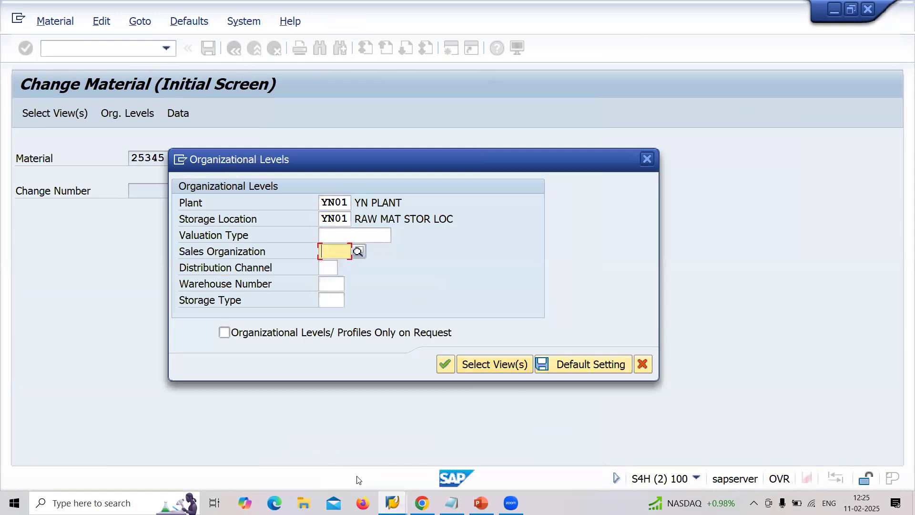
key("Return")
key("Tab")
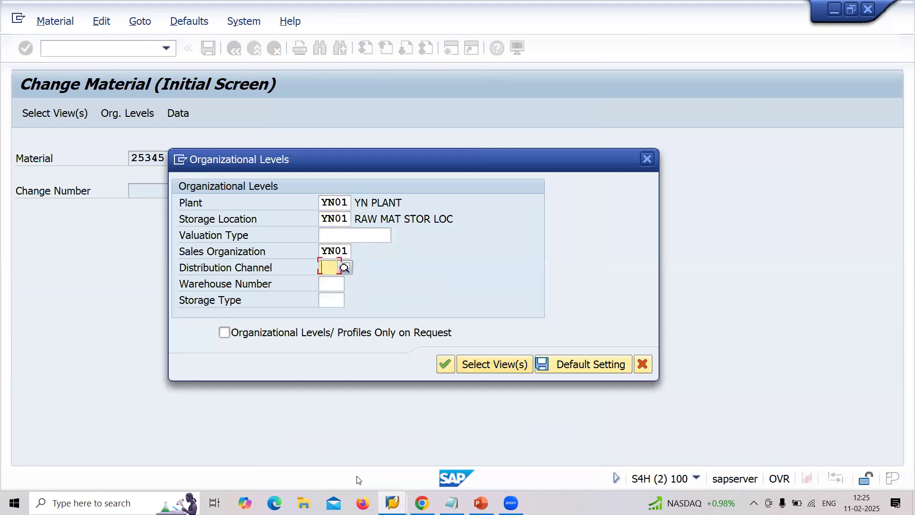
key("Return")
type("YN")
left_click(328, 214)
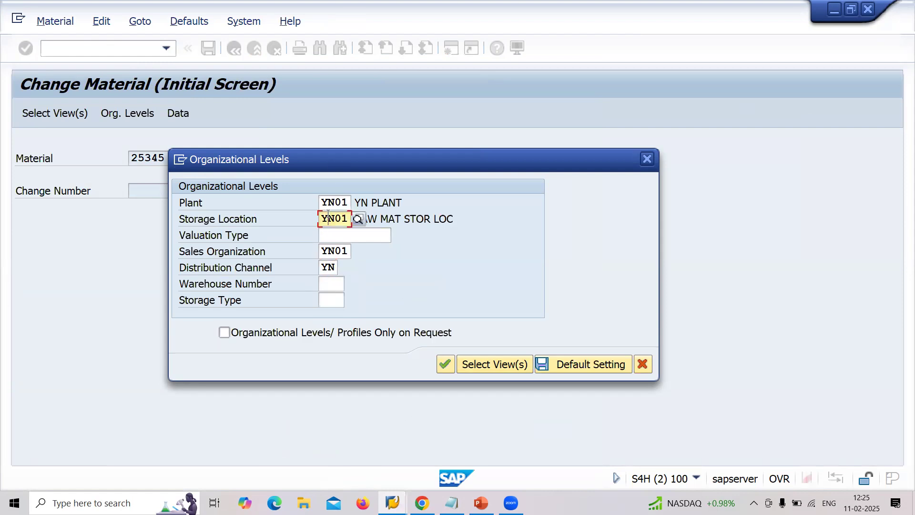
key("Return")
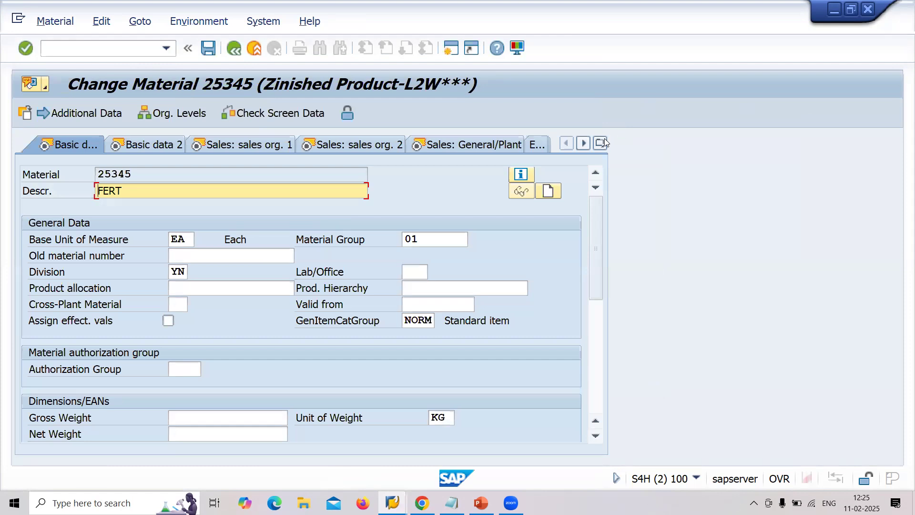
Step: Go to the MRP 3 planning data and select the empty Strategy Group field
left_click(601, 143)
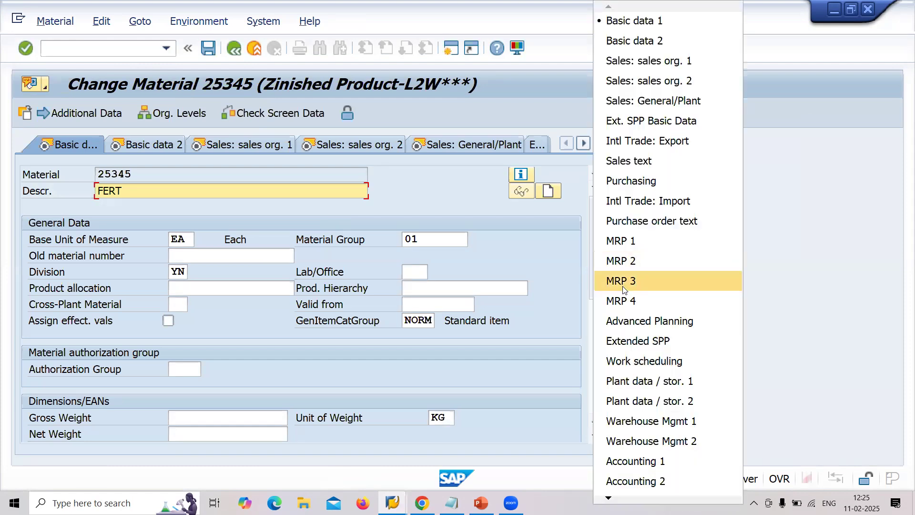
left_click(623, 286)
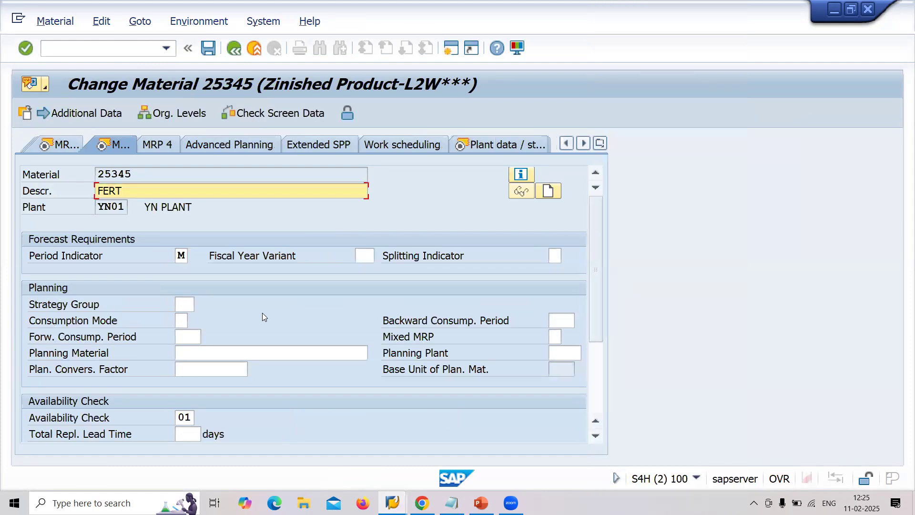
left_click(182, 306)
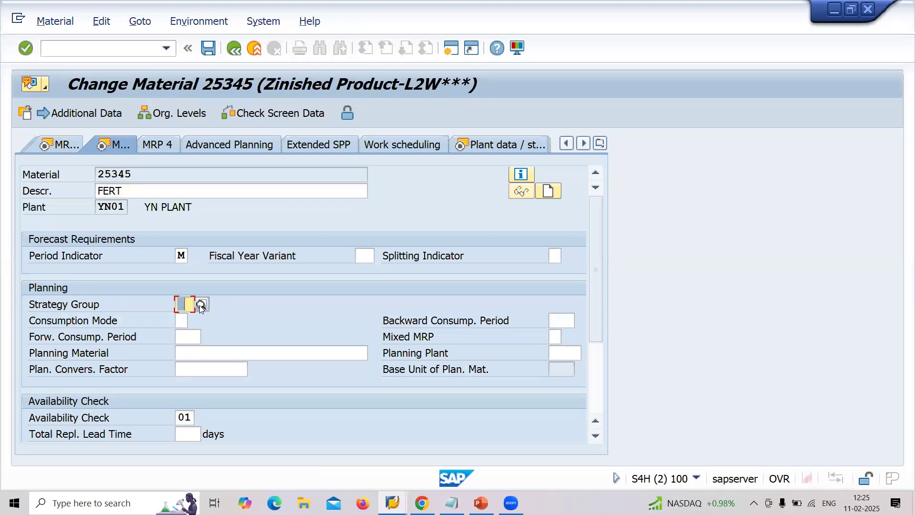
Step: Pick strategy group 10, Make-to-stock production, from the F4 list and adopt it
left_click(201, 305)
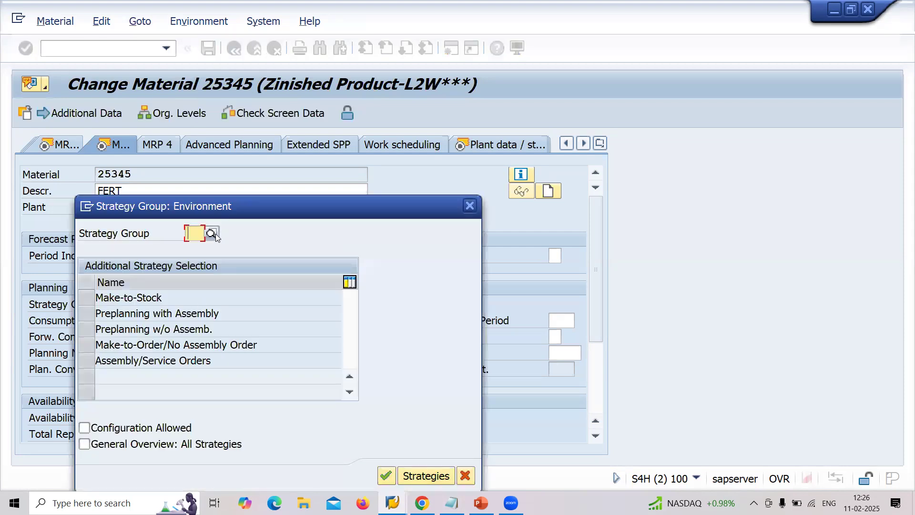
left_click(213, 234)
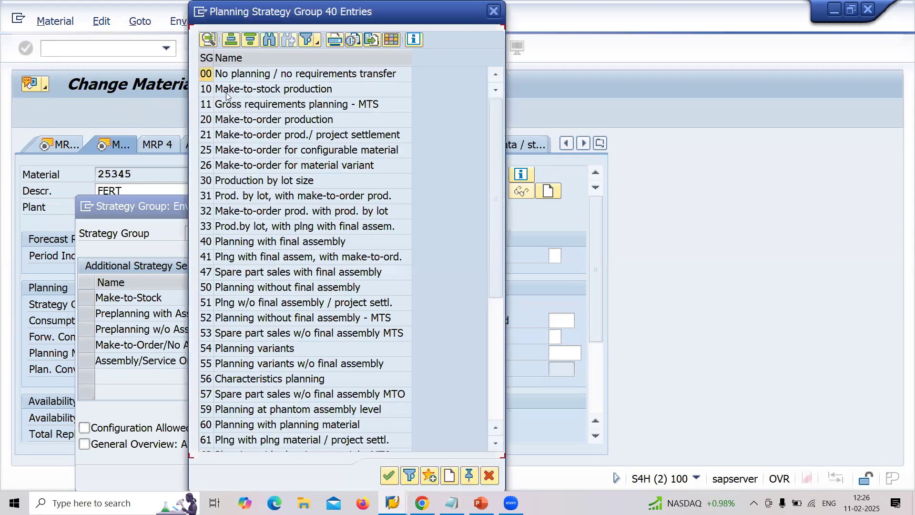
left_click(226, 93)
double_click(226, 92)
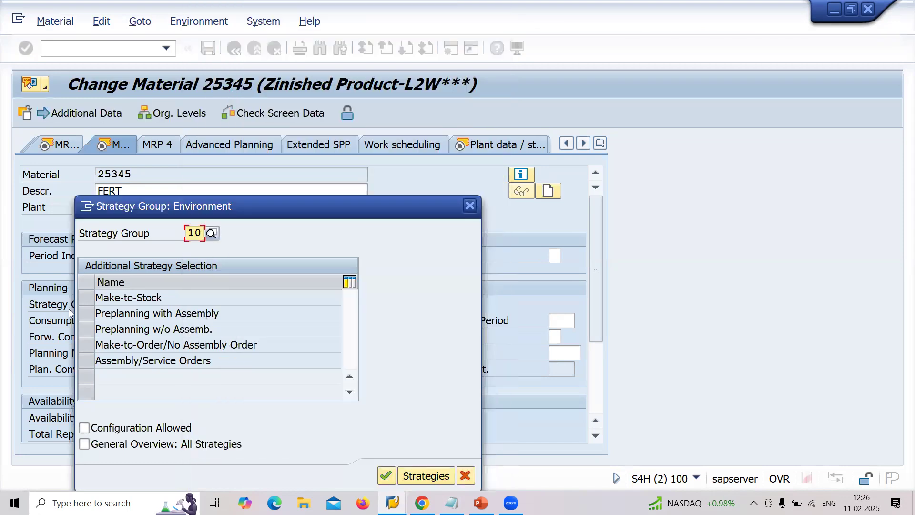
left_click(85, 297)
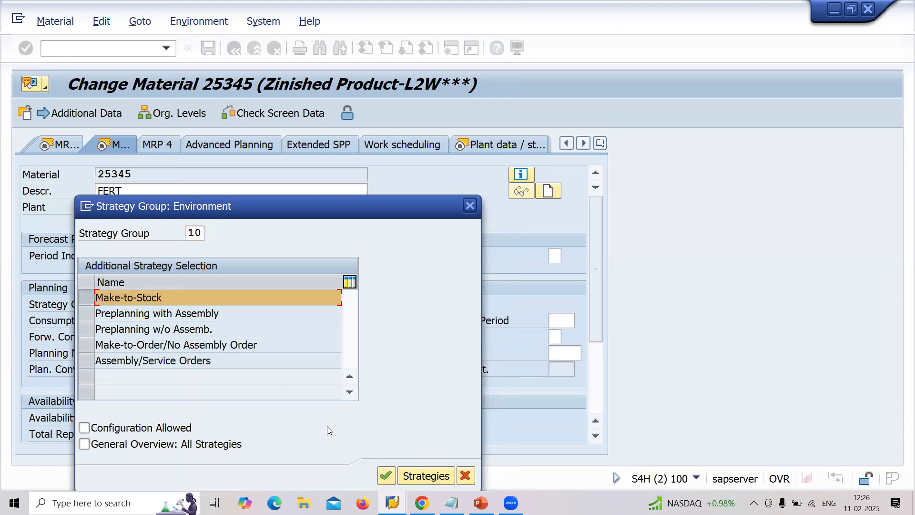
left_click(201, 237)
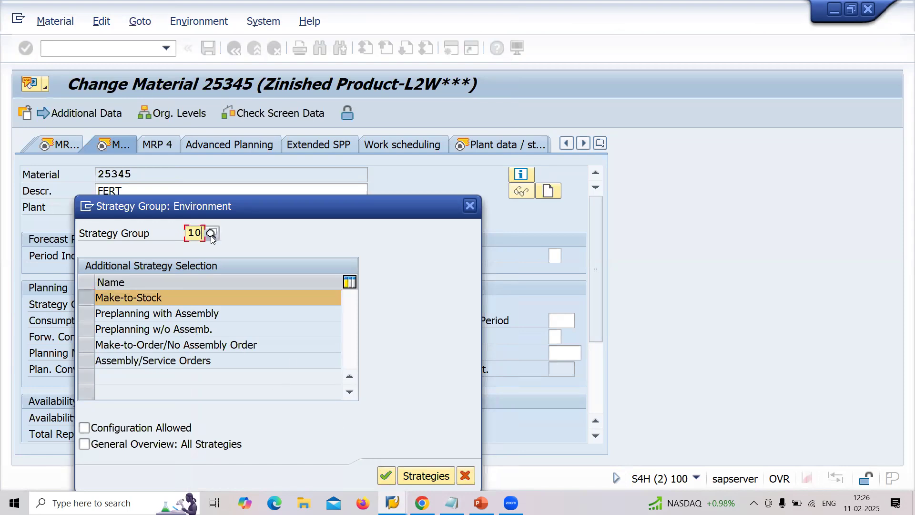
left_click(213, 235)
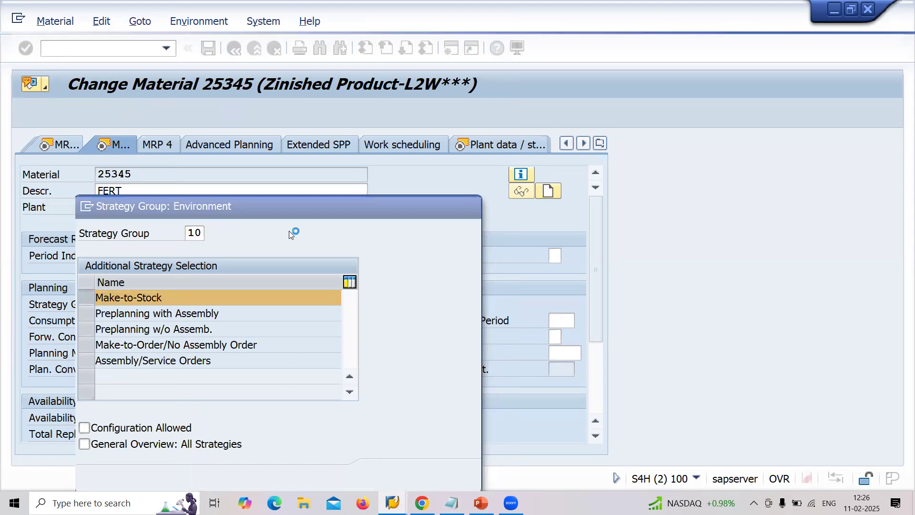
double_click(237, 90)
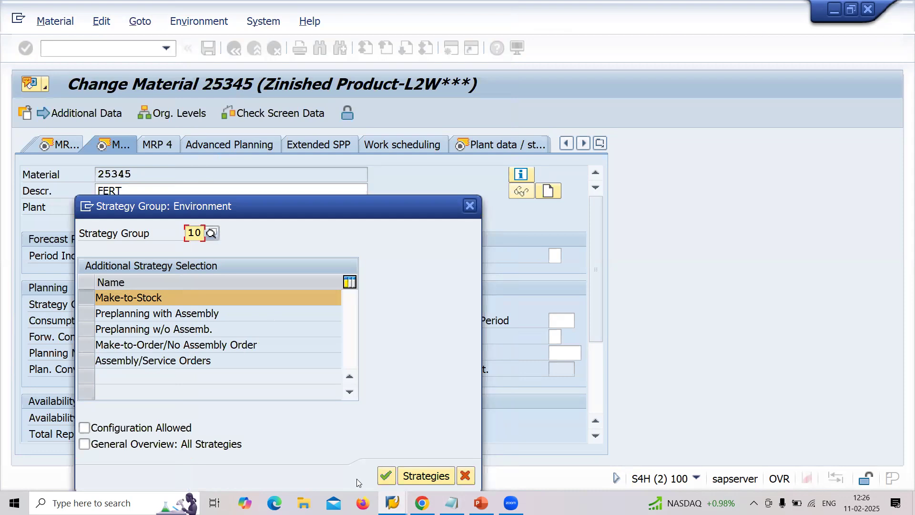
left_click(389, 475)
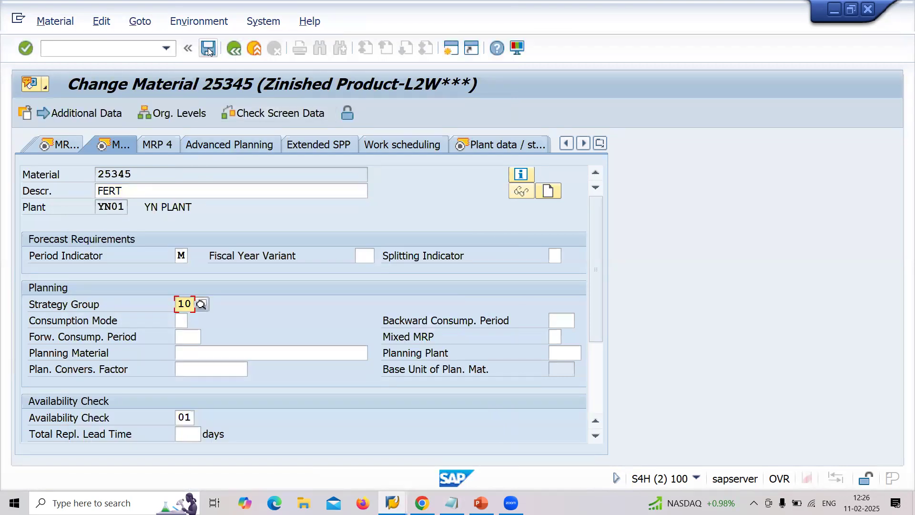
Step: Save material 25345's changes and open its MD61 planning table for plant YN01
left_click(208, 48)
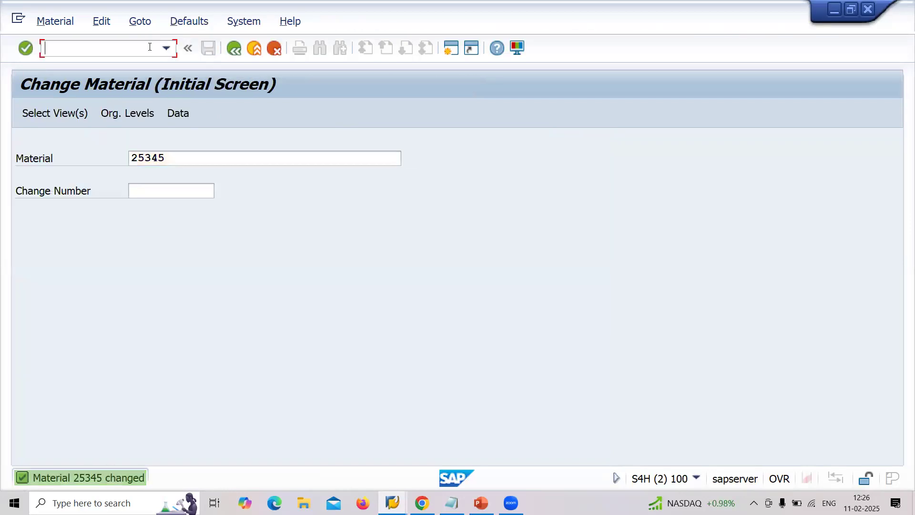
key("F3")
type("MD61")
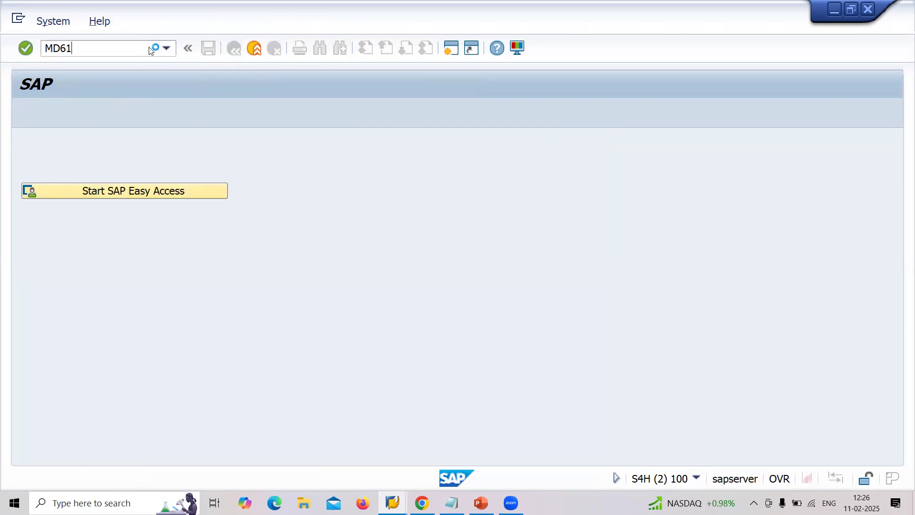
key("Return")
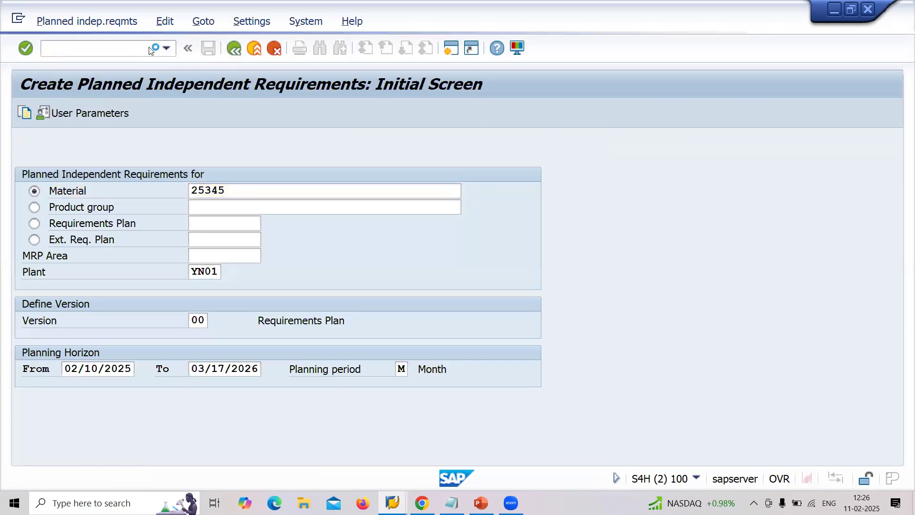
key("Return")
Step: Enter quantities 15, 25, 35 and 65 for February–May 2025 and save the demand plan
left_click(332, 238)
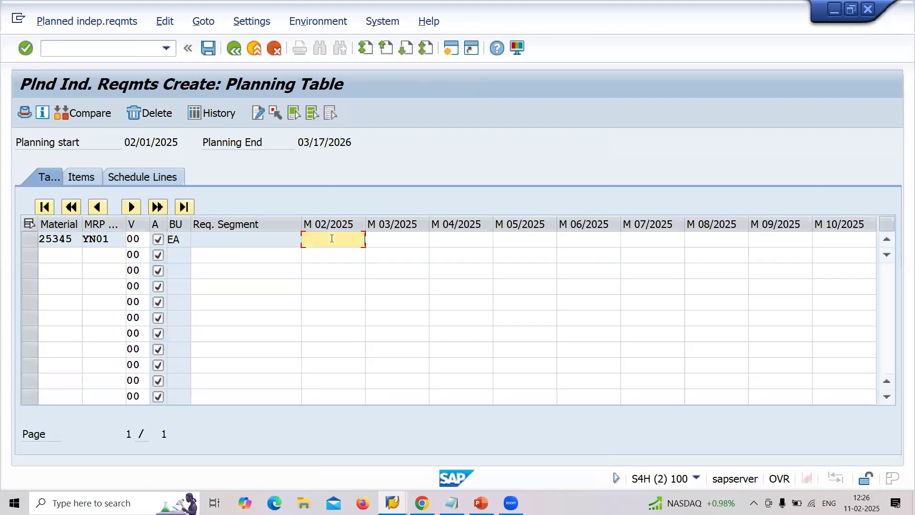
type("15")
key("Tab")
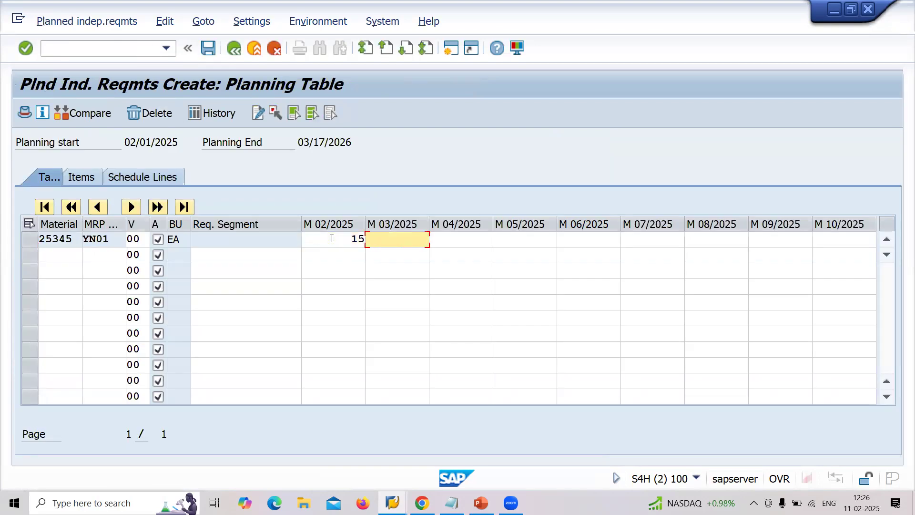
type("25")
key("Tab")
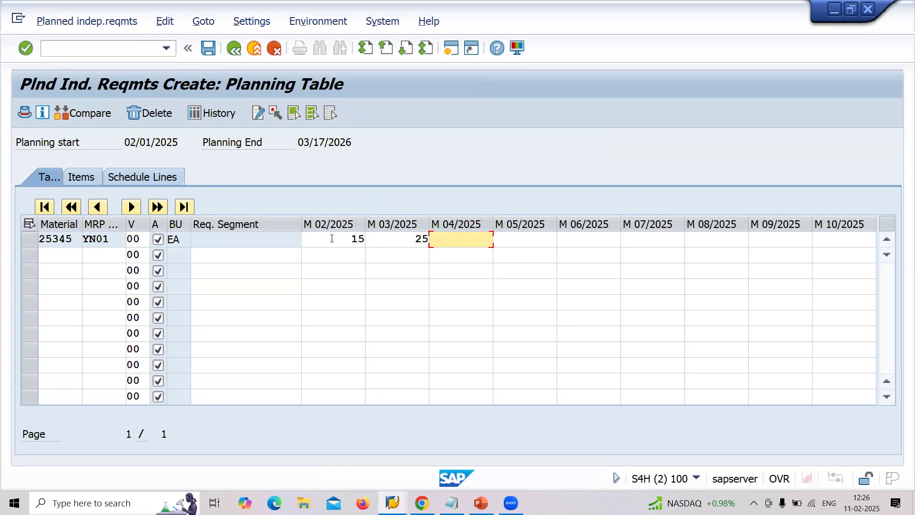
type("35")
key("Tab")
type("6")
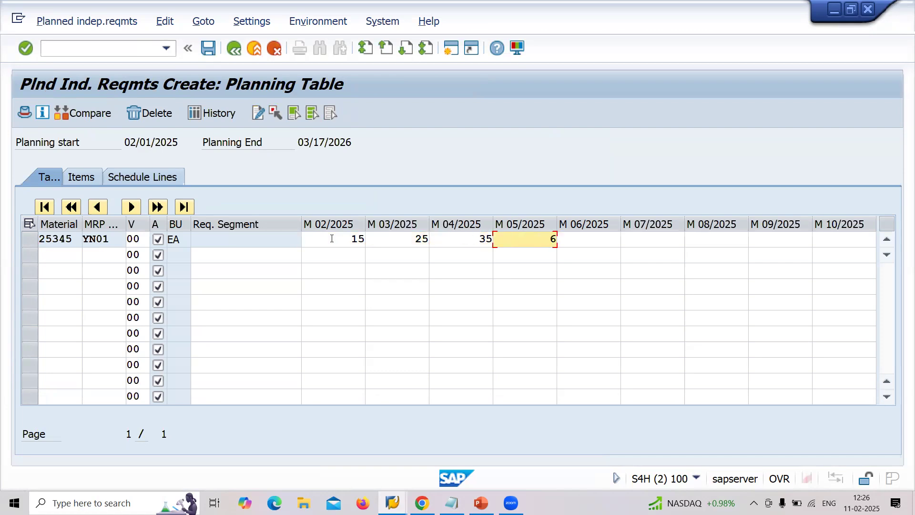
type("5")
key("ctrl+s")
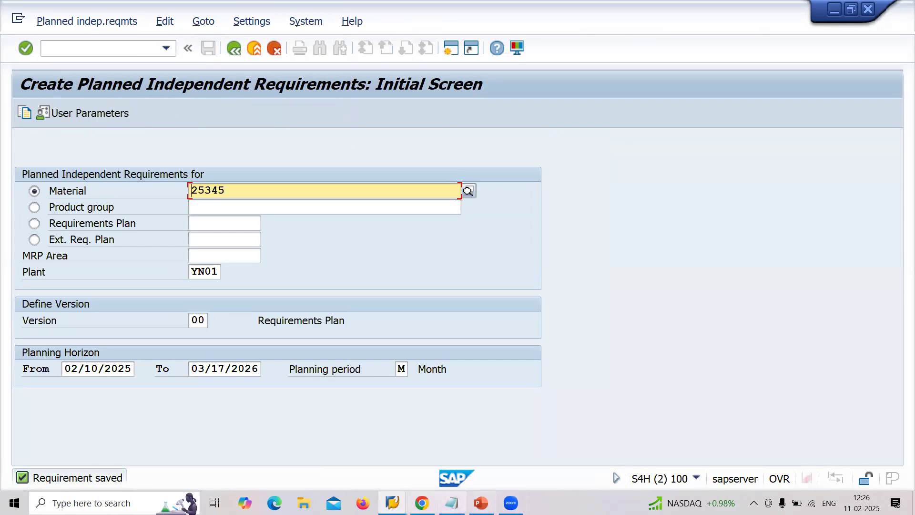
left_click(422, 503)
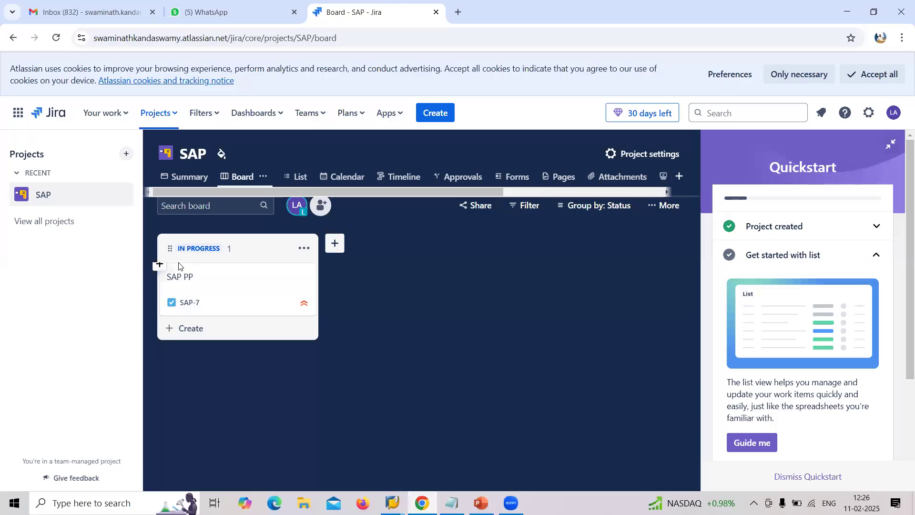
Step: Open SAP-7 from the In Progress column, keeping Highest priority, and start a new description line
left_click(304, 249)
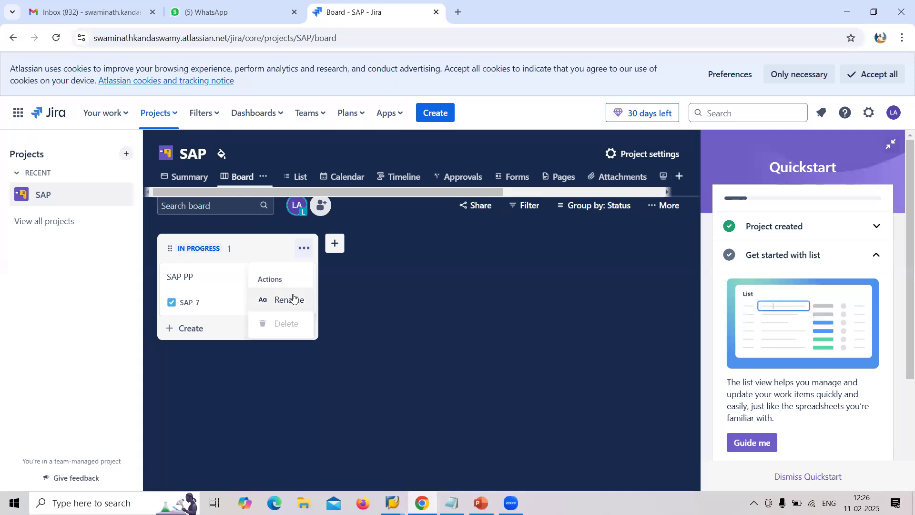
left_click(226, 299)
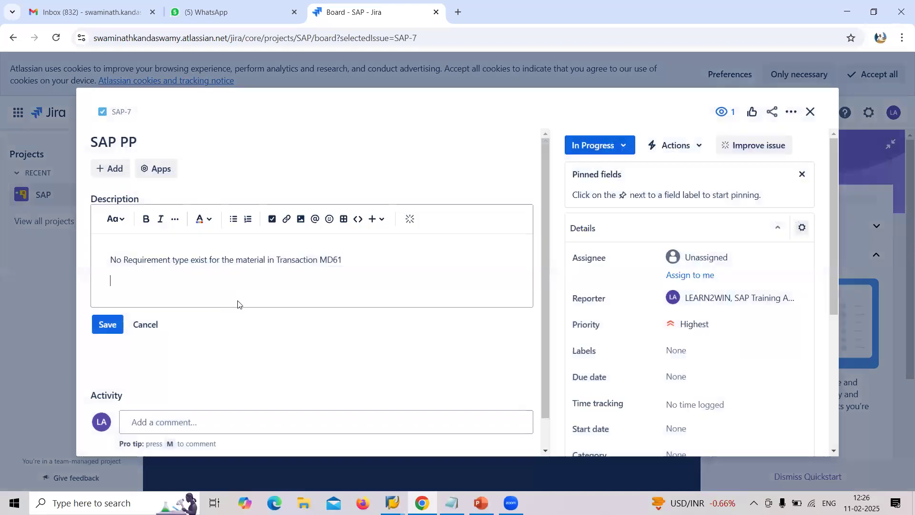
left_click(694, 326)
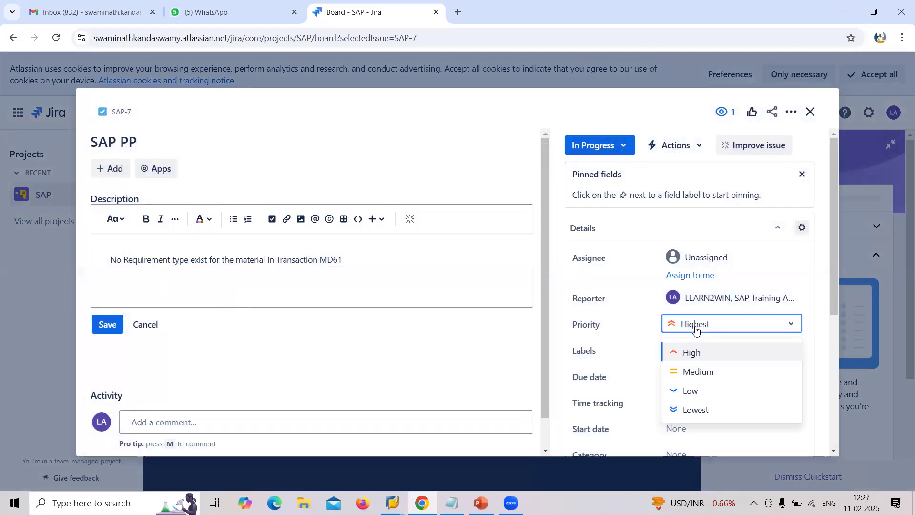
left_click(696, 328)
mouse_move(836, 272)
left_mouse_down()
mouse_move(834, 344)
mouse_move(834, 143)
left_mouse_up()
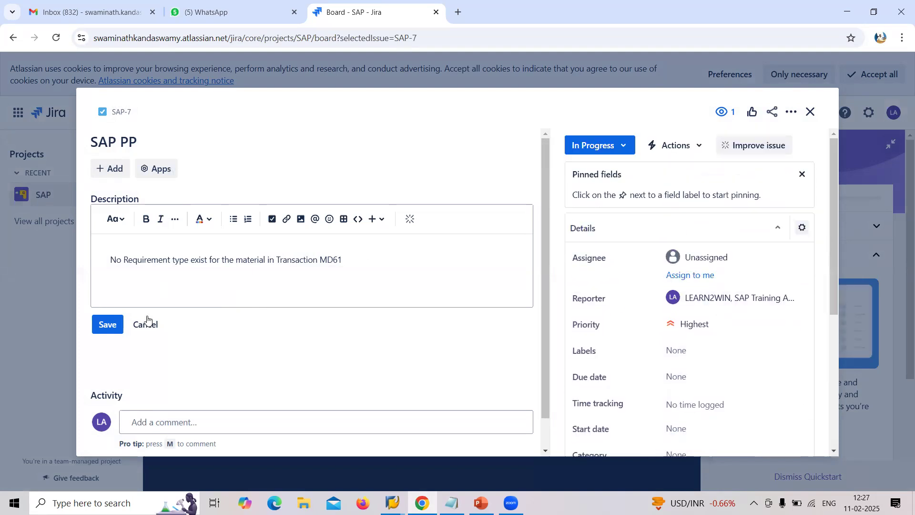
key("Return")
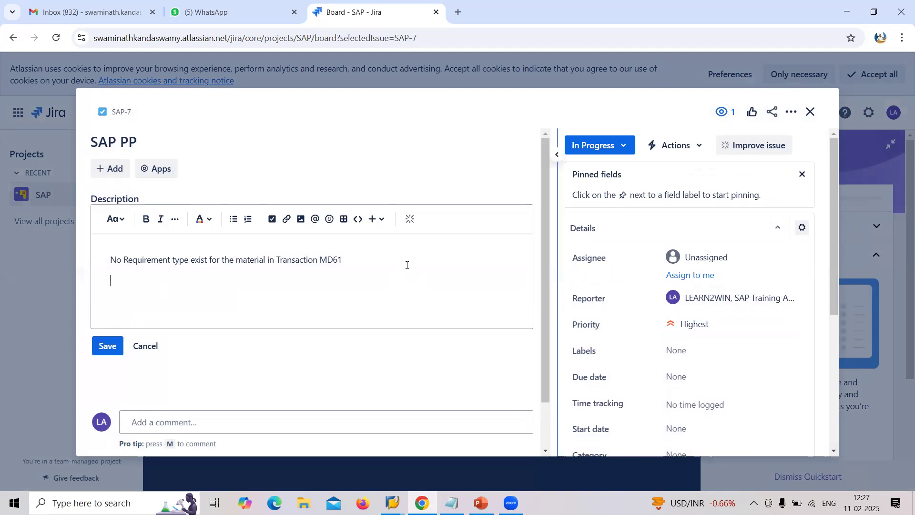
Step: Type 'changes done in Material Master' beneath the MD61 note in SAP-7 and save
key("Return")
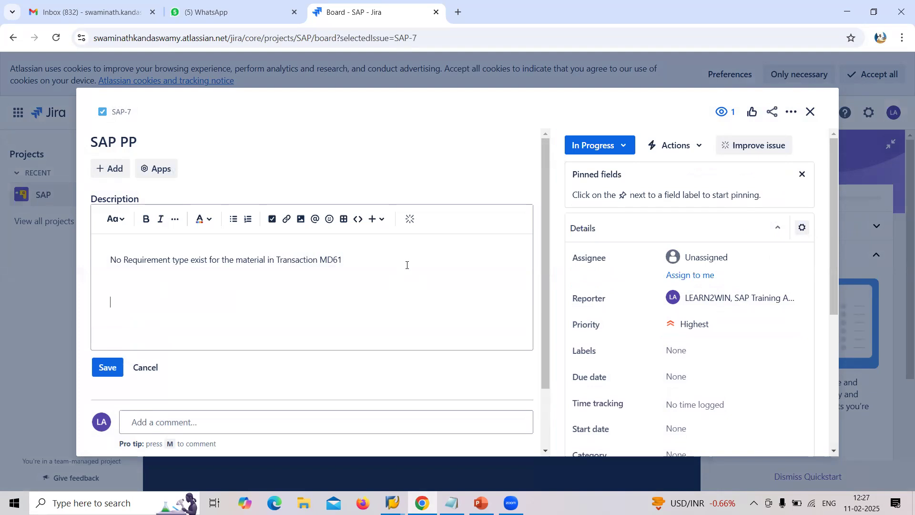
key("BackSpace")
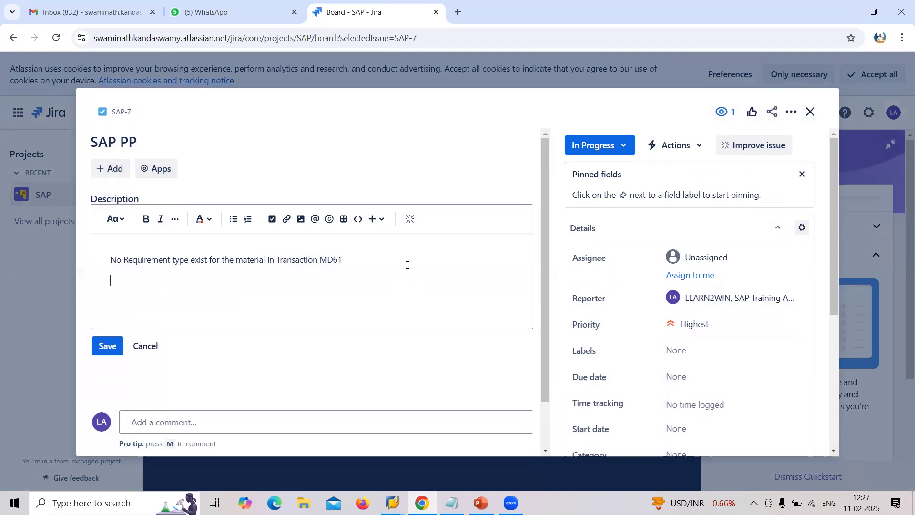
type("change ")
type("ne ")
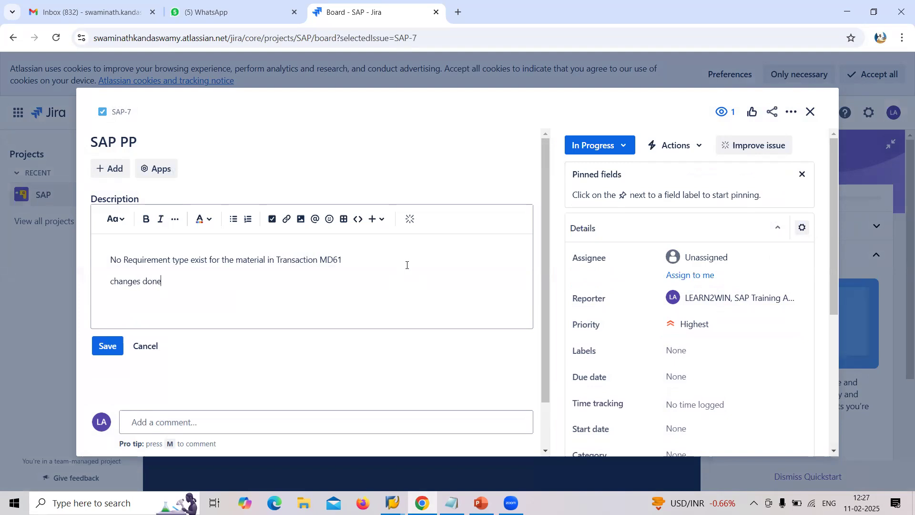
type("in Mate")
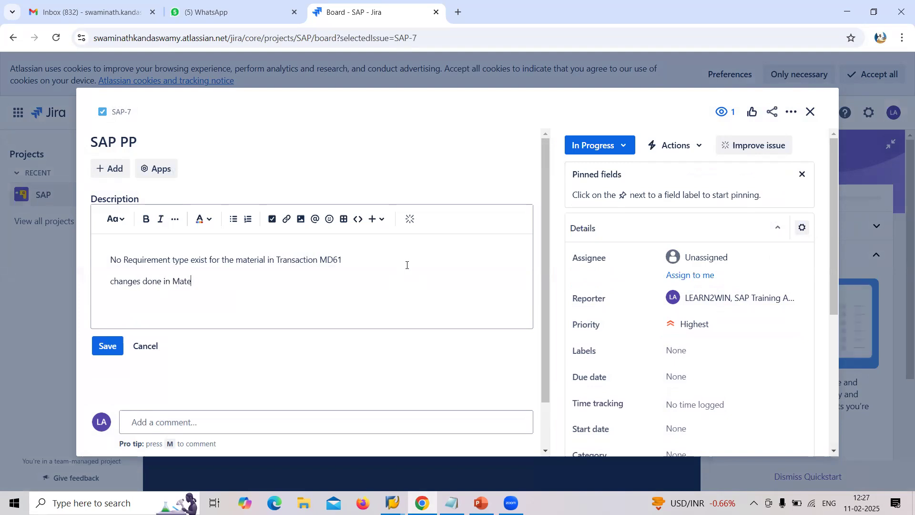
type("a")
key("BackSpace")
key("BackSpace")
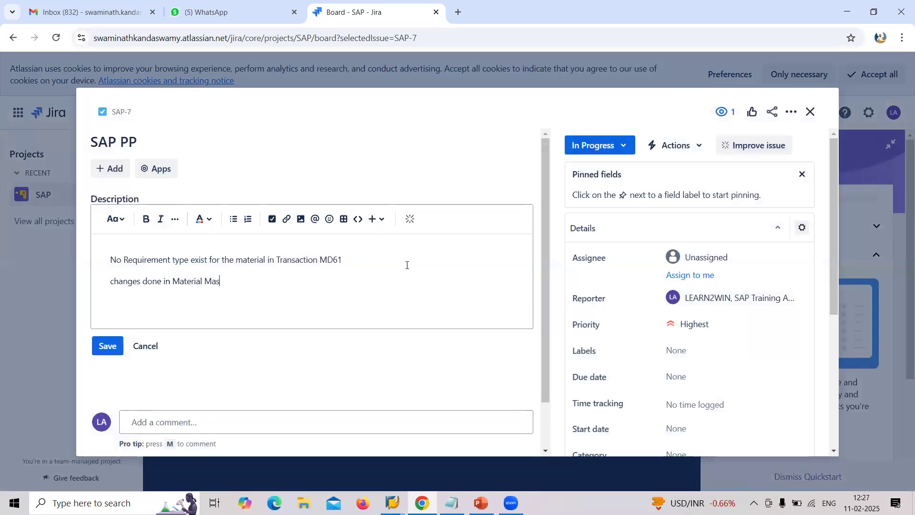
type("ter")
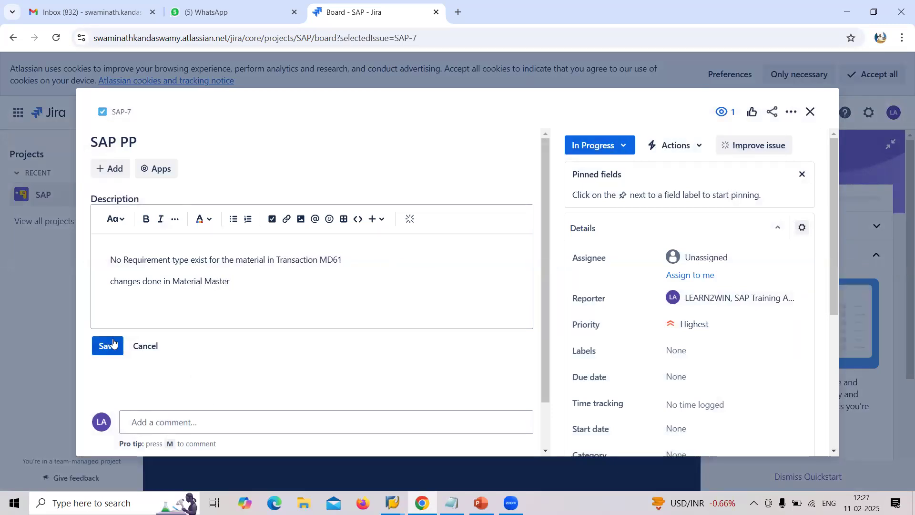
left_click(106, 353)
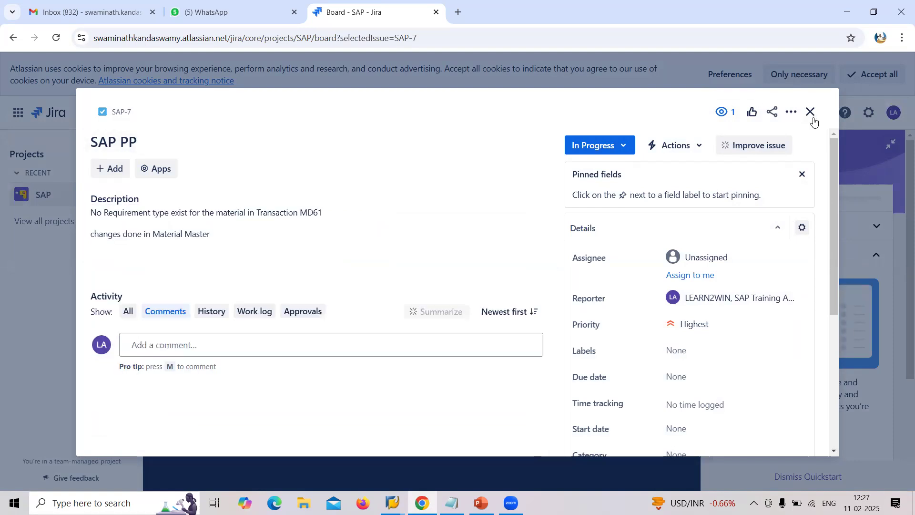
Step: Close issue SAP-7 and rename the In Progress column holding SAP PP to 'Close'
left_click(811, 114)
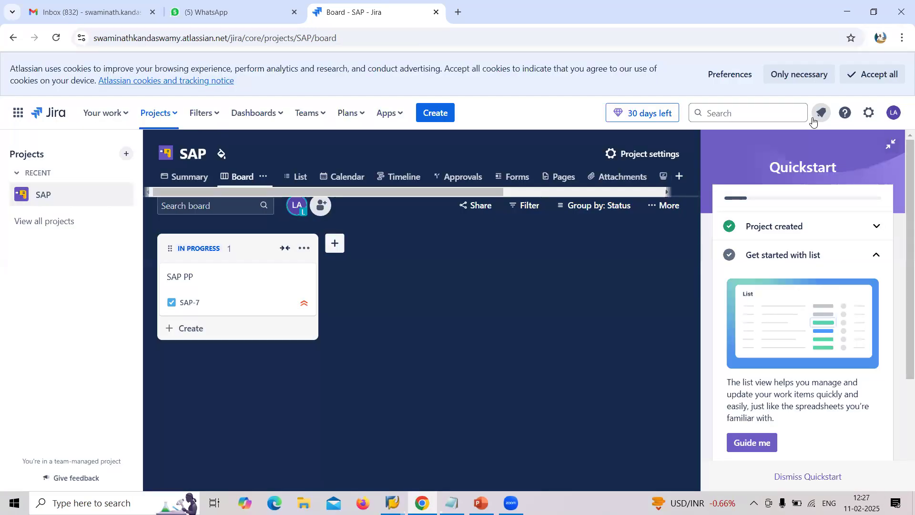
left_click(307, 251)
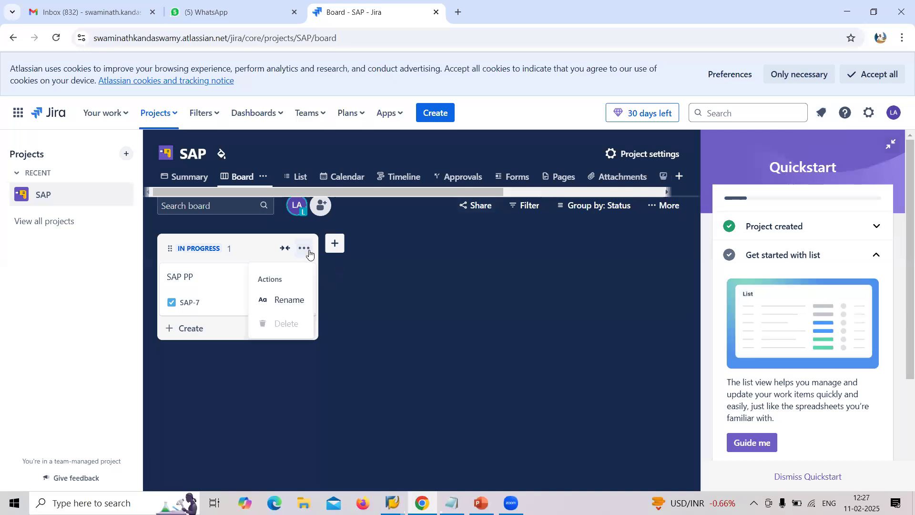
left_click(283, 299)
key("BackSpace")
key("BackSpace")
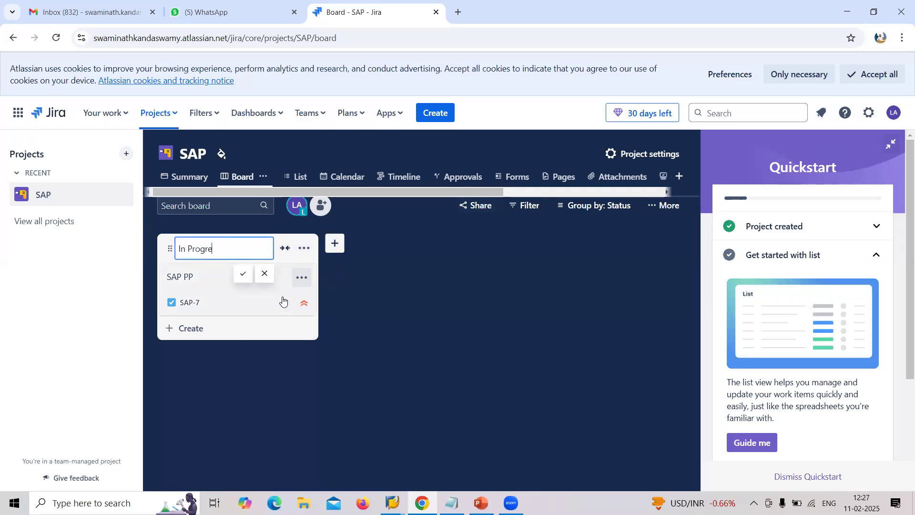
key("BackSpace")
key("BackSpace")
key("BackSpace")
type("Clos")
left_click(242, 275)
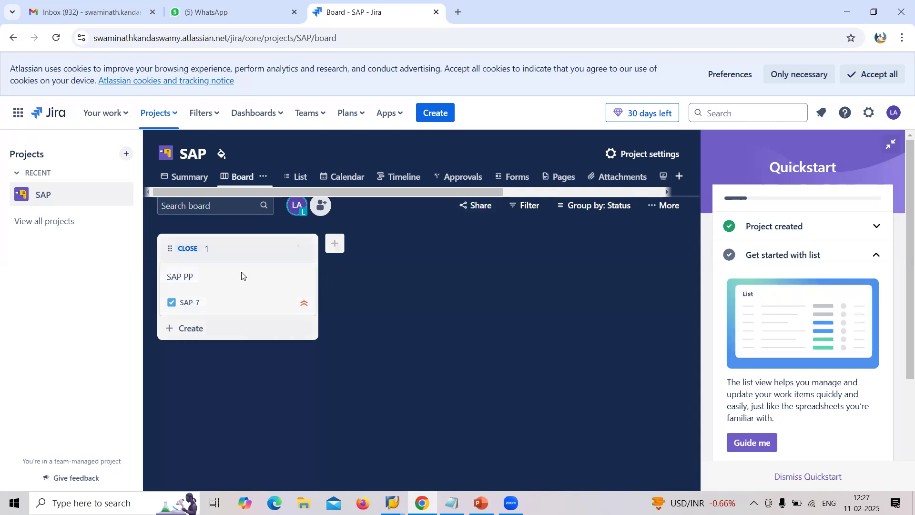